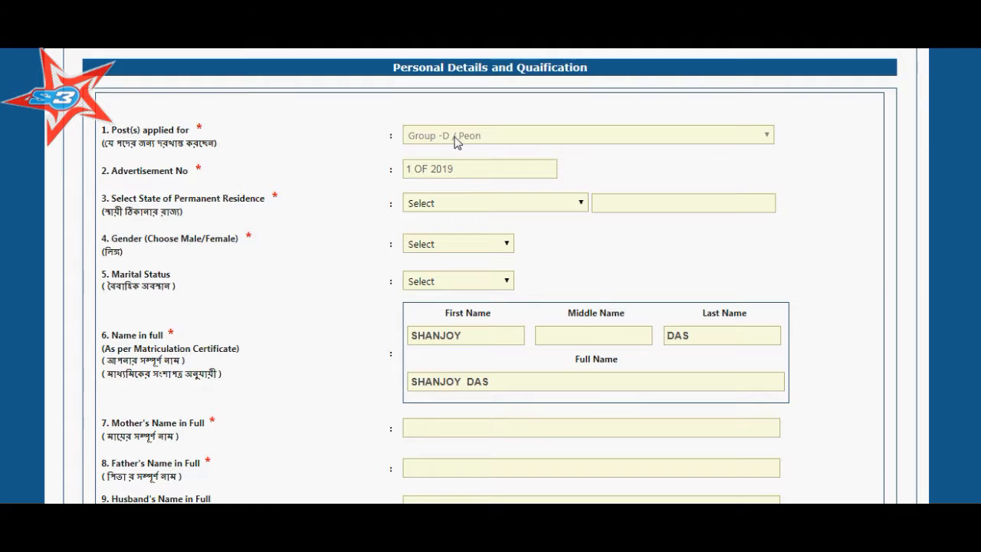
Open the State of Permanent Residence dropdown on the Group-D / Peon application
{"action": "left_click", "coordinate": [434, 204]}
Set permanent residence to WEST BENGAL, gender to Male and marital status to Un-Married
{"action": "scroll", "coordinate": [443, 315], "scroll_direction": "down", "scroll_amount": 6}
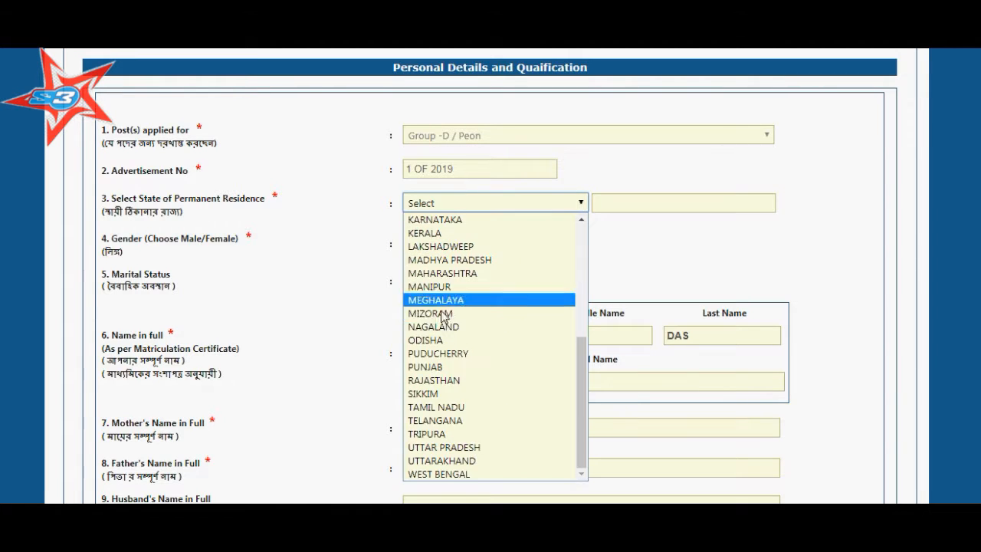
{"action": "left_click", "coordinate": [443, 473]}
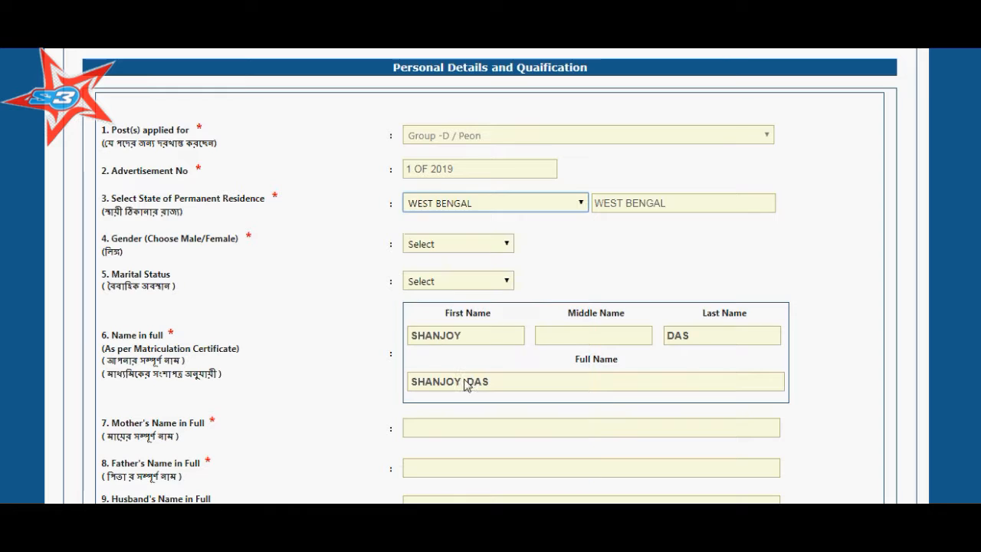
{"action": "left_click", "coordinate": [434, 248]}
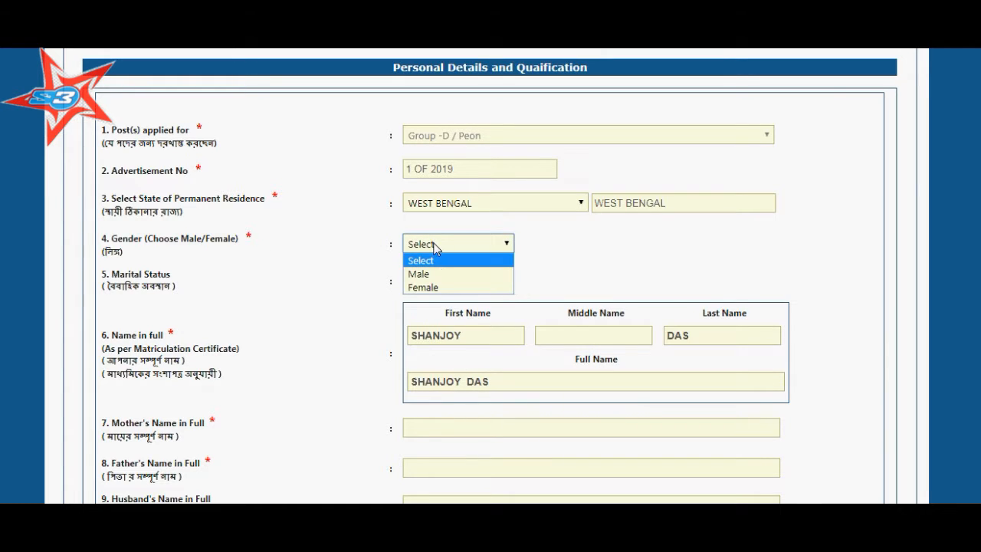
{"action": "left_click", "coordinate": [425, 274]}
{"action": "left_click", "coordinate": [432, 282]}
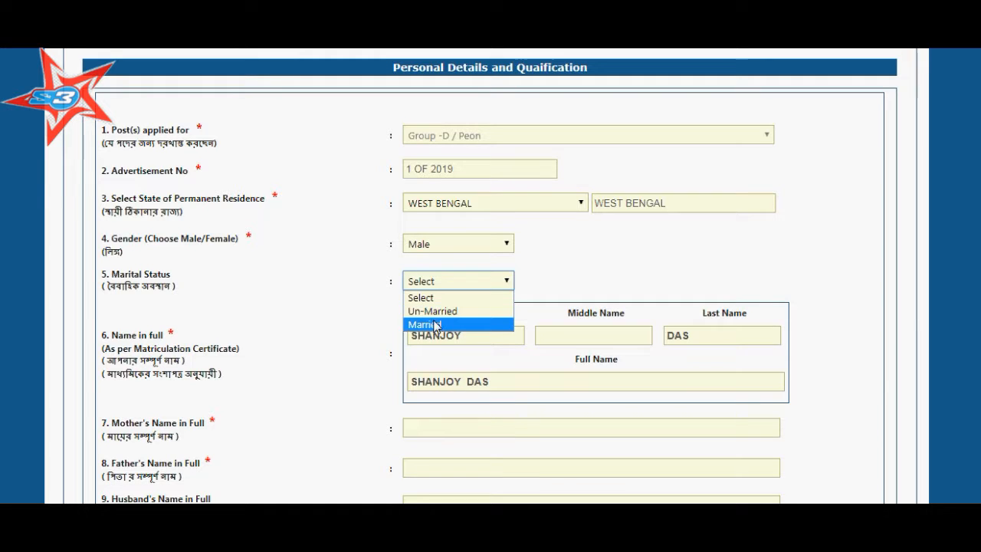
{"action": "left_click", "coordinate": [431, 311]}
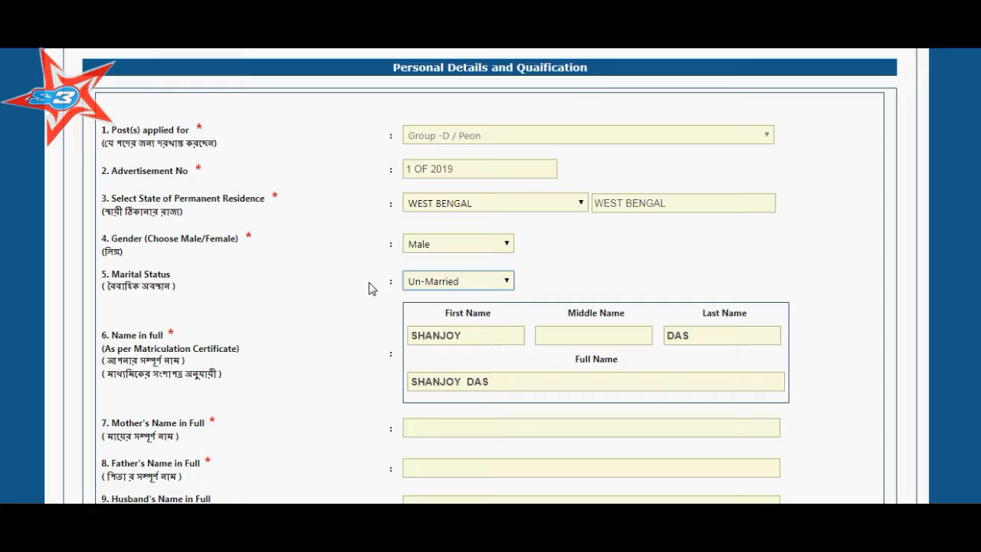
Enter the mother's and father's full names and leave the husband's name blank
{"action": "scroll", "coordinate": [358, 283], "scroll_direction": "down", "scroll_amount": 2}
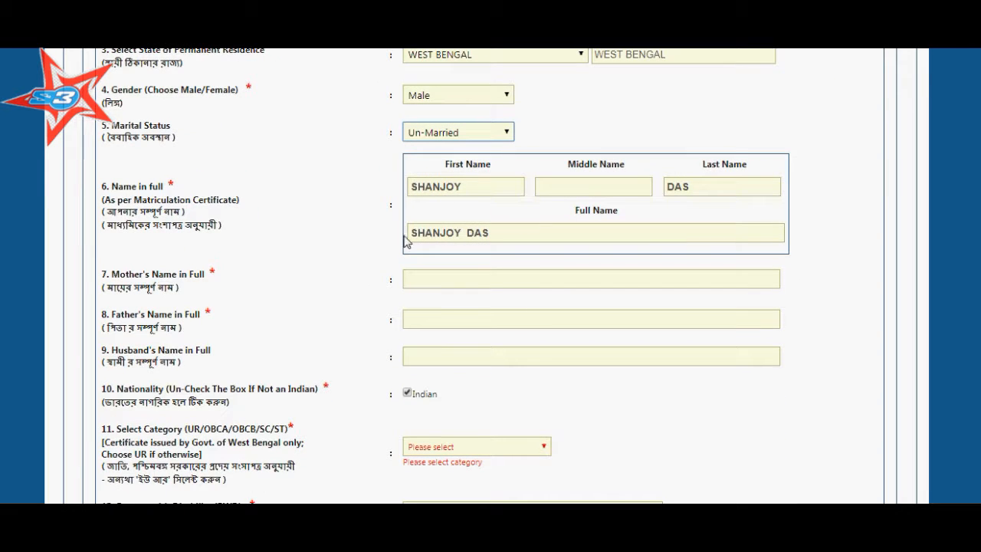
{"action": "left_click", "coordinate": [435, 279]}
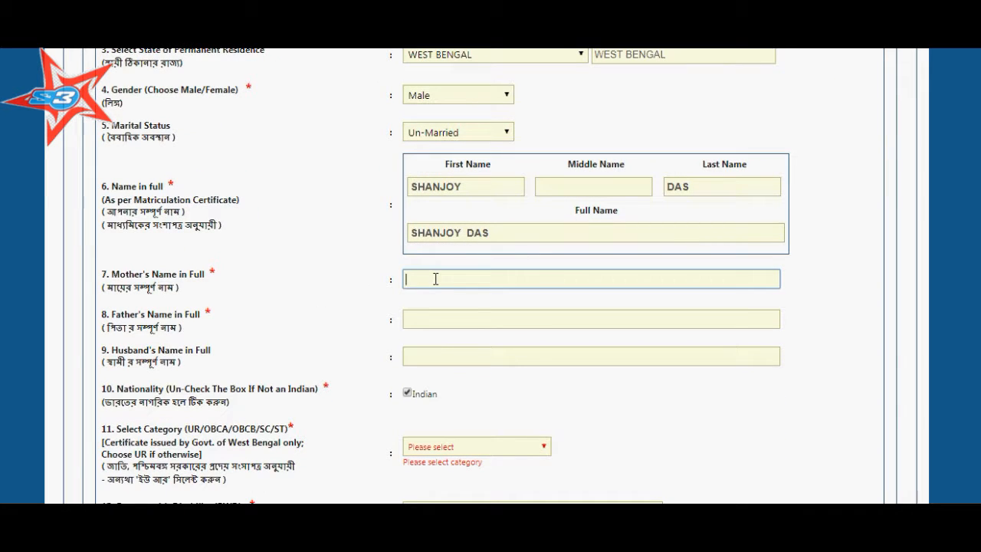
{"action": "key", "text": "Tab"}
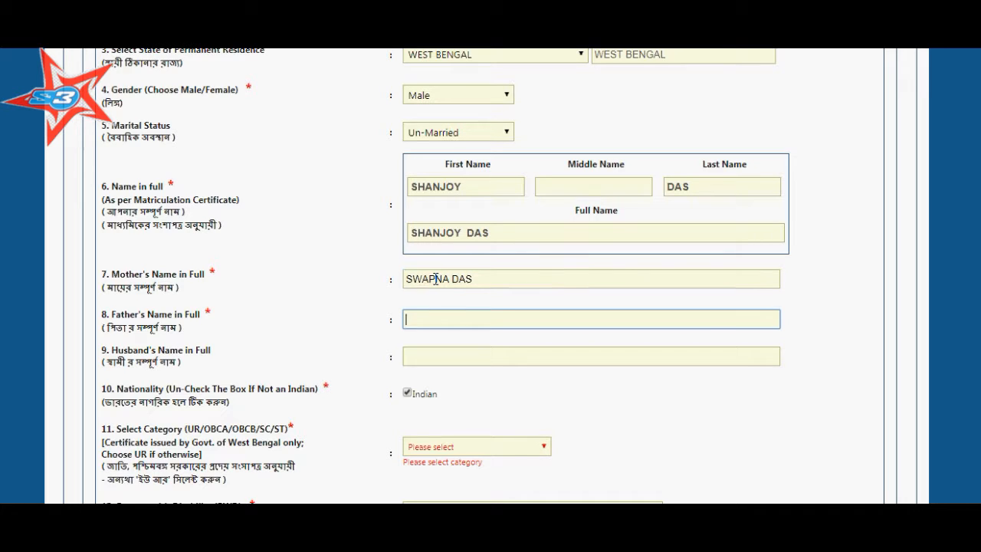
{"action": "key", "text": "Tab"}
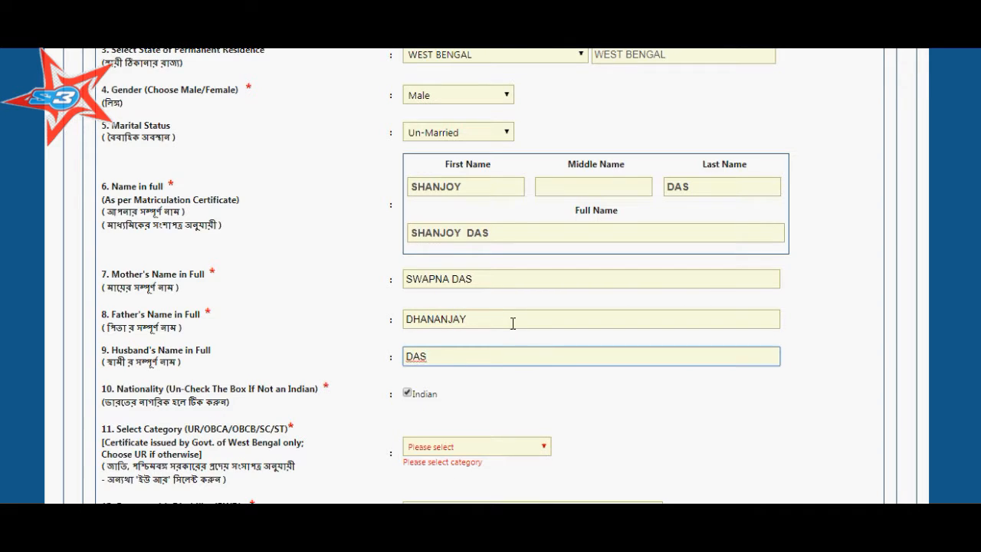
{"action": "left_click", "coordinate": [513, 323]}
{"action": "type", "text": "DAS"}
{"action": "key", "text": "Tab"}
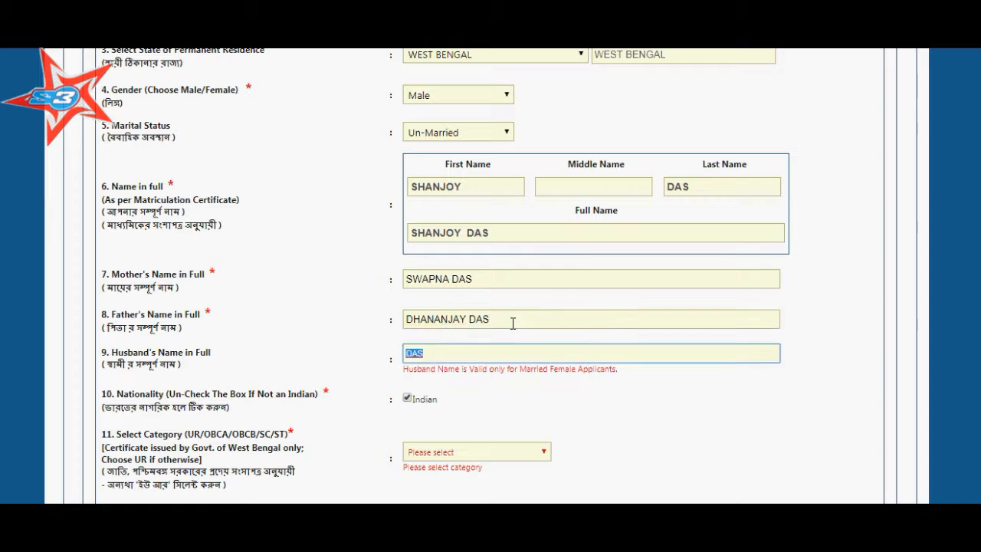
{"action": "key", "text": "BackSpace"}
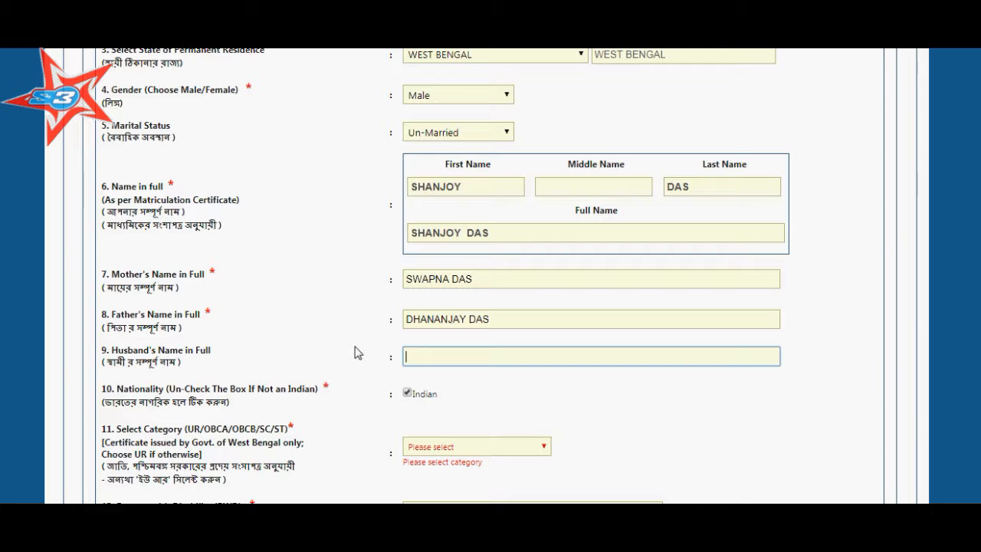
{"action": "scroll", "coordinate": [354, 352], "scroll_direction": "down", "scroll_amount": 2}
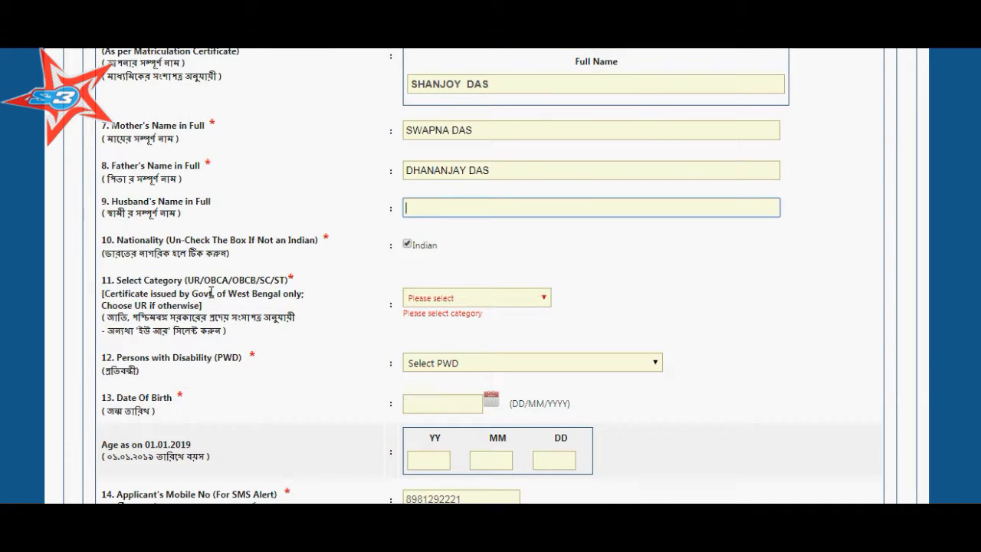
Set category to UNRESERVED CATEGORY and disability to Not Applicable
{"action": "left_click", "coordinate": [482, 305]}
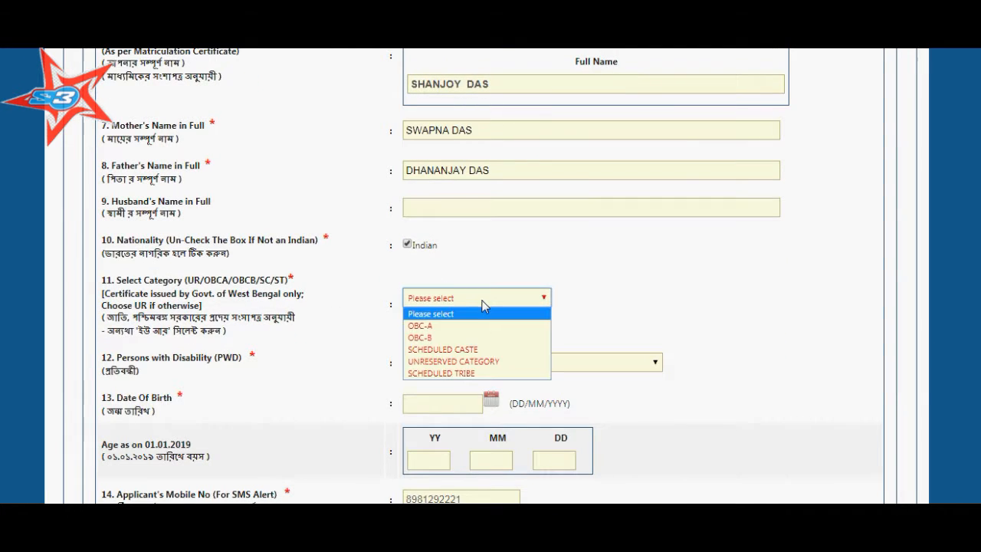
{"action": "left_click", "coordinate": [458, 361]}
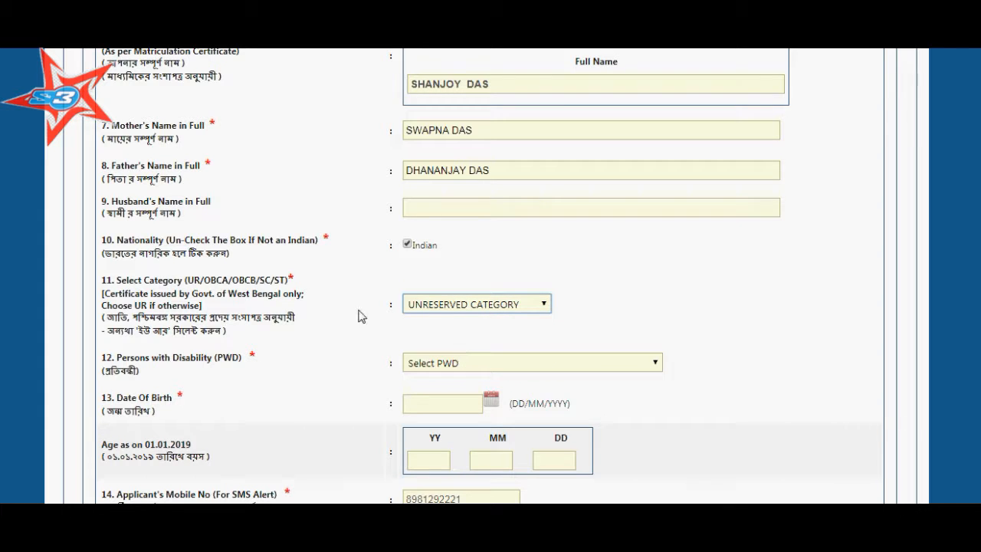
{"action": "scroll", "coordinate": [299, 308], "scroll_direction": "down", "scroll_amount": 1}
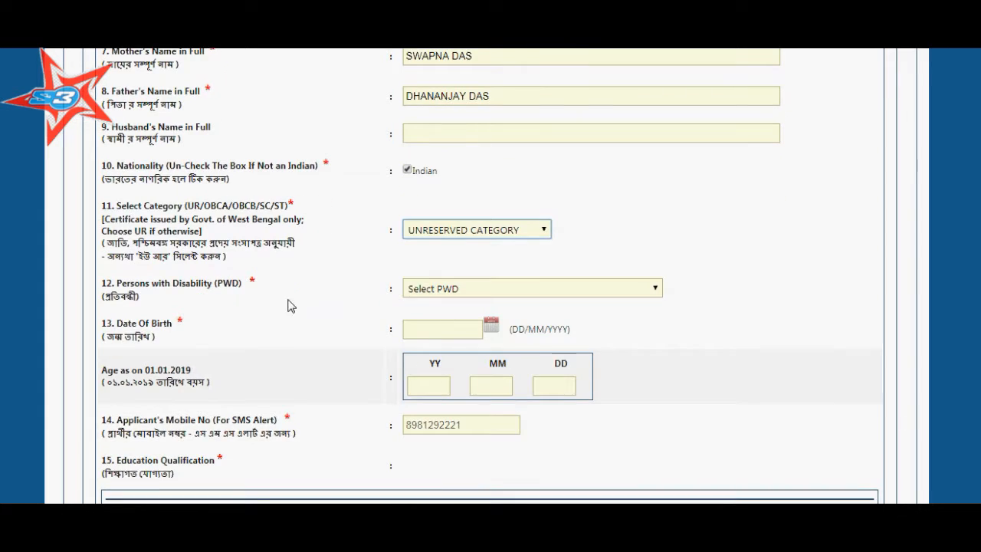
{"action": "left_click", "coordinate": [441, 290]}
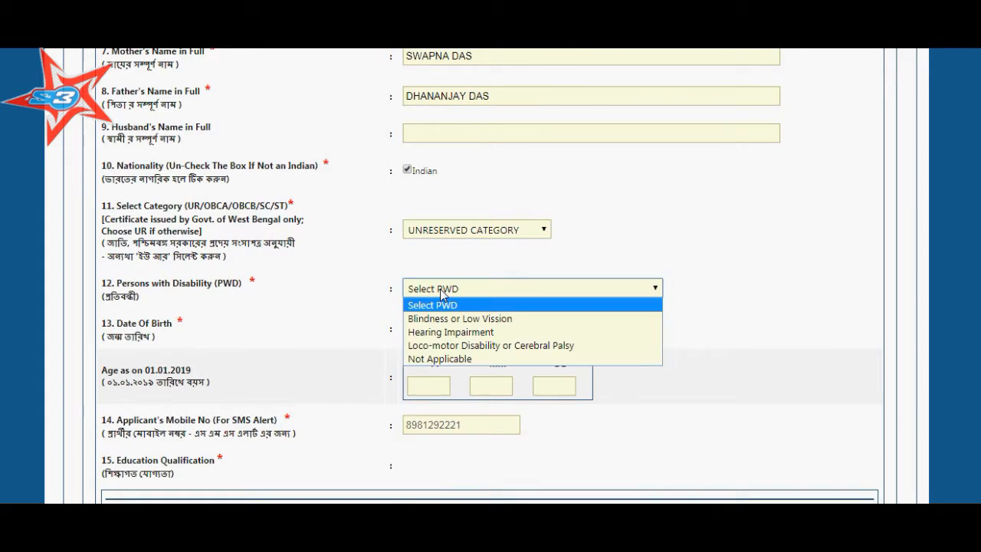
{"action": "left_click", "coordinate": [440, 360]}
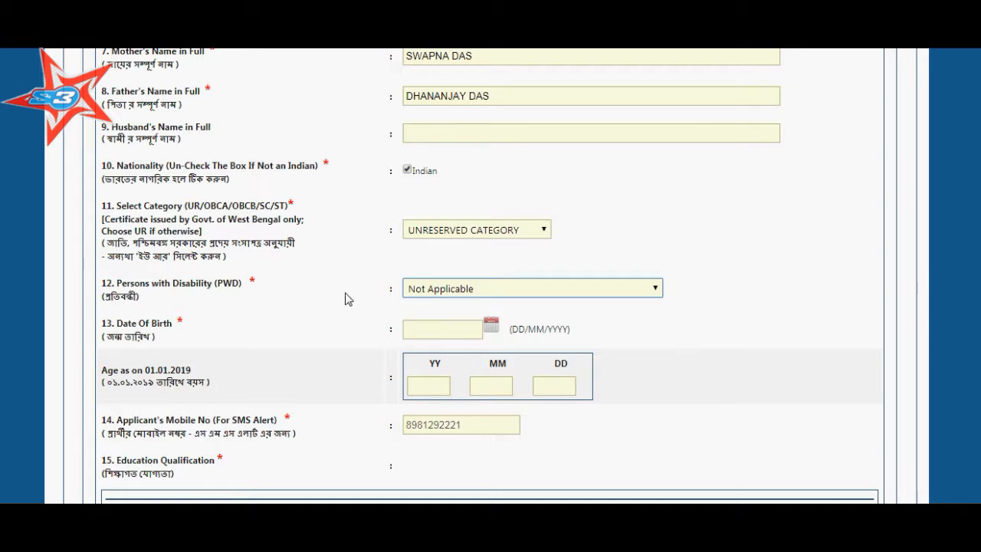
Pick 10 January 1988 as the date of birth in the calendar
{"action": "left_click", "coordinate": [491, 330]}
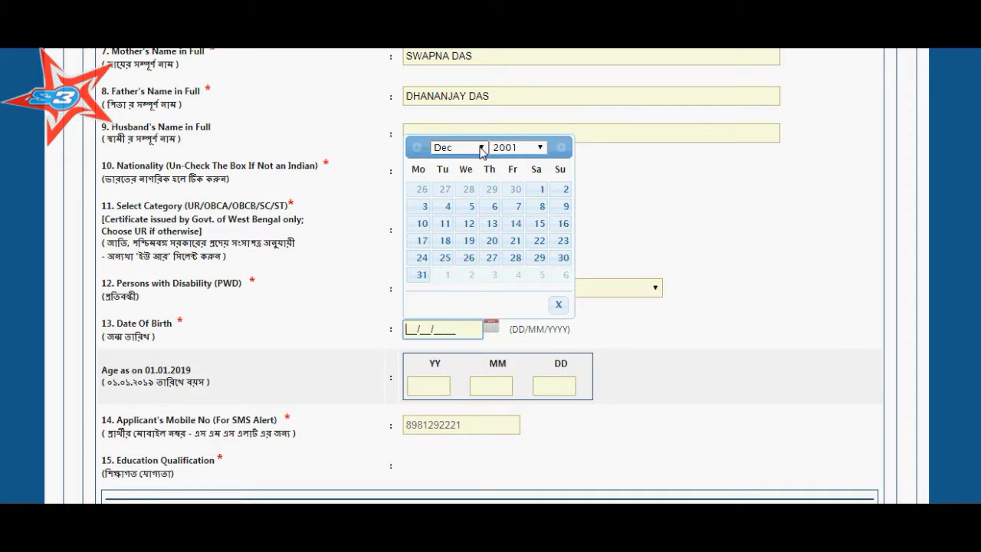
{"action": "left_click", "coordinate": [440, 149]}
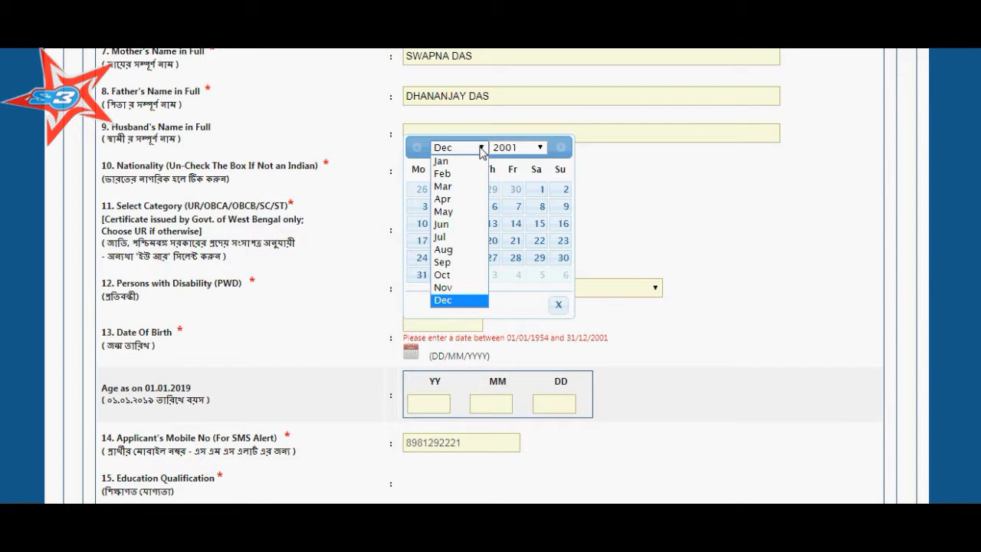
{"action": "left_click", "coordinate": [442, 161]}
{"action": "left_click", "coordinate": [524, 150]}
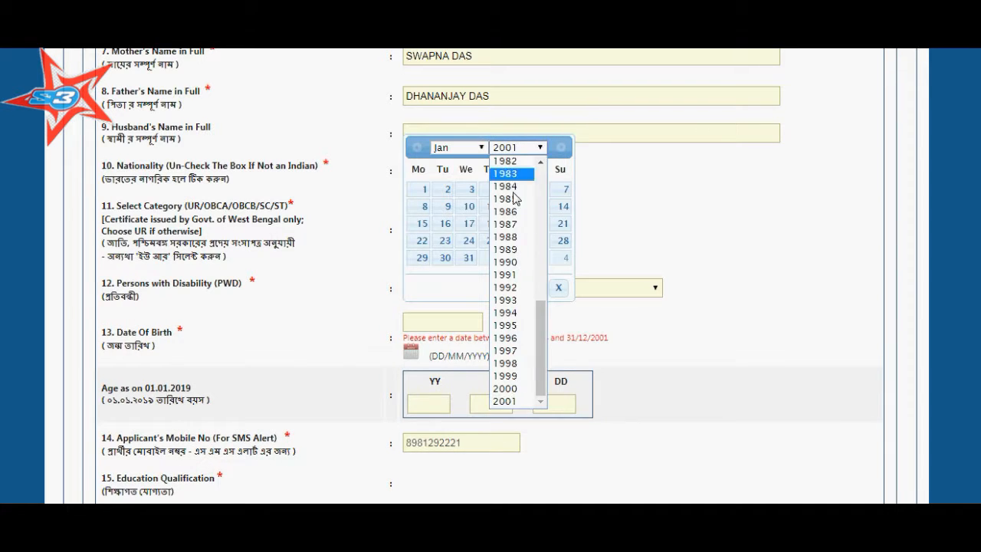
{"action": "left_click", "coordinate": [505, 238]}
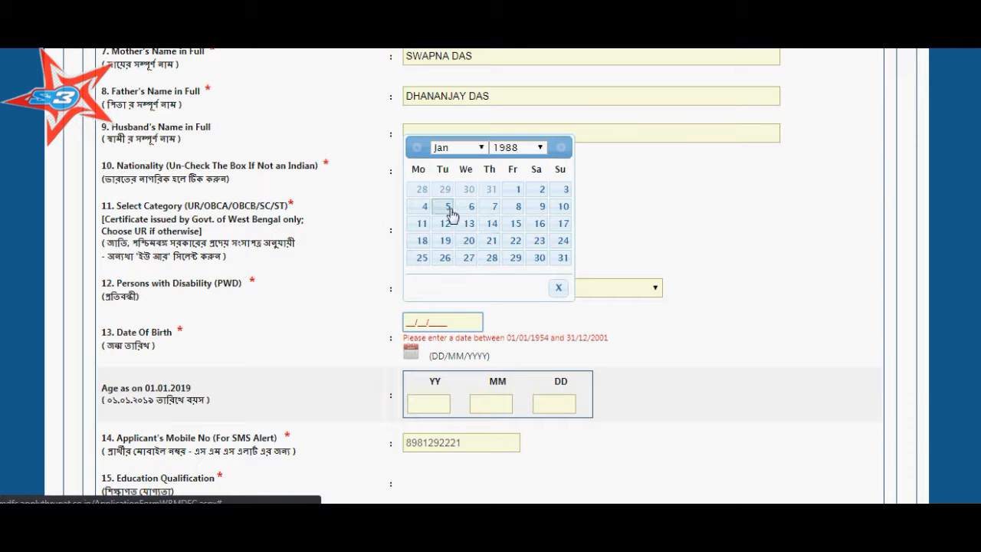
{"action": "left_click", "coordinate": [562, 207]}
Choose 'Class VIII passed from a recognized institution', year of passing 2002, and go to the Board field
{"action": "scroll", "coordinate": [339, 340], "scroll_direction": "down", "scroll_amount": 1}
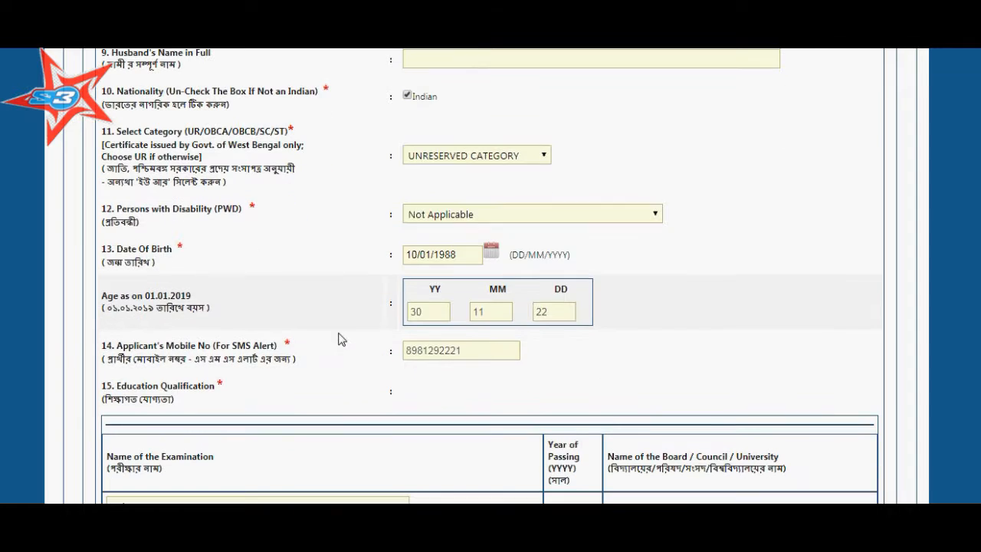
{"action": "scroll", "coordinate": [340, 331], "scroll_direction": "down", "scroll_amount": 1}
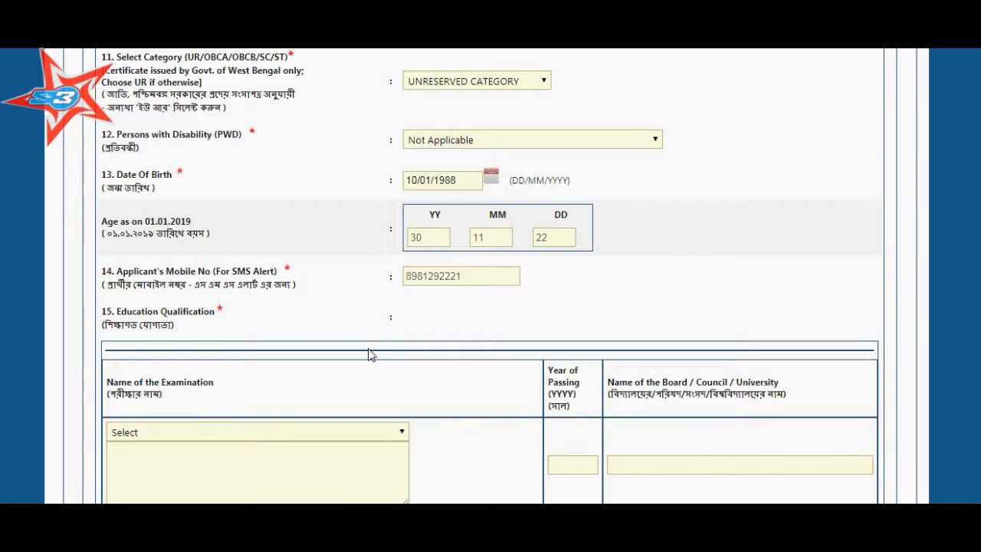
{"action": "scroll", "coordinate": [403, 346], "scroll_direction": "down", "scroll_amount": 2}
{"action": "left_click", "coordinate": [399, 284]}
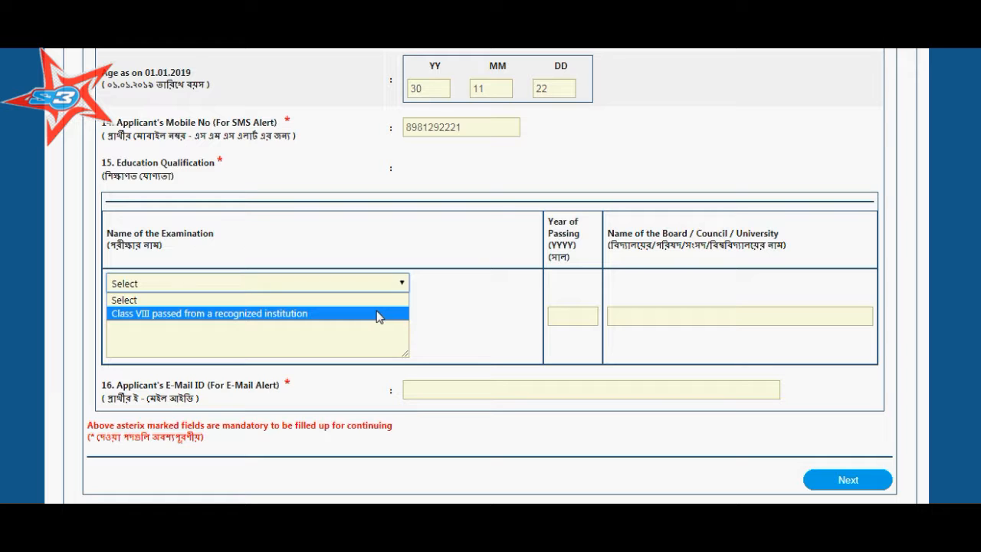
{"action": "left_click", "coordinate": [377, 314]}
{"action": "left_click", "coordinate": [544, 293]}
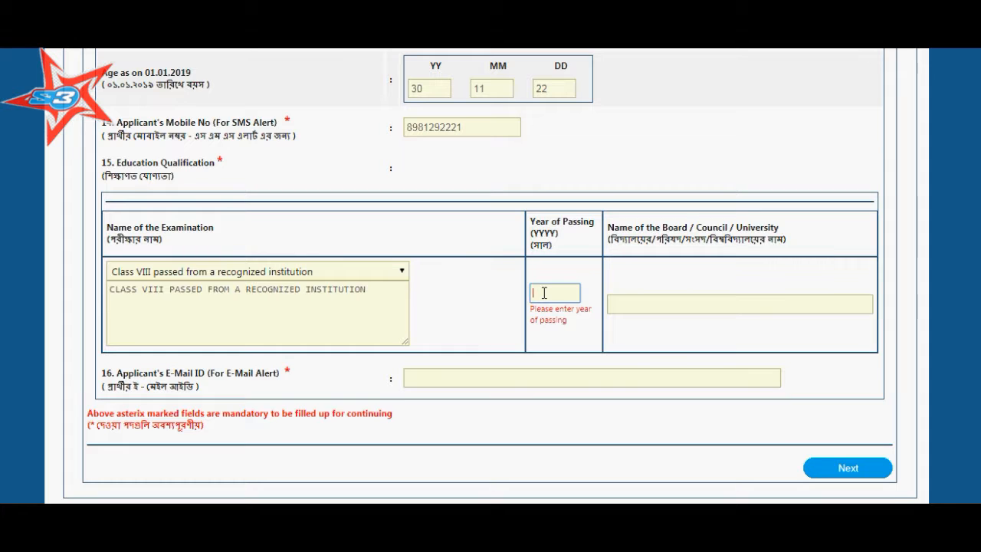
{"action": "type", "text": "2002"}
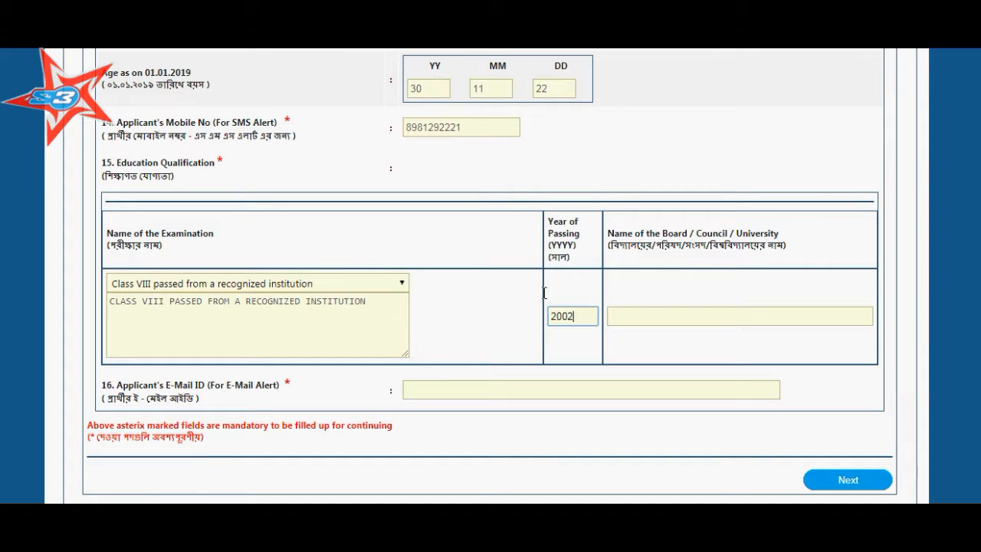
{"action": "left_click", "coordinate": [627, 313]}
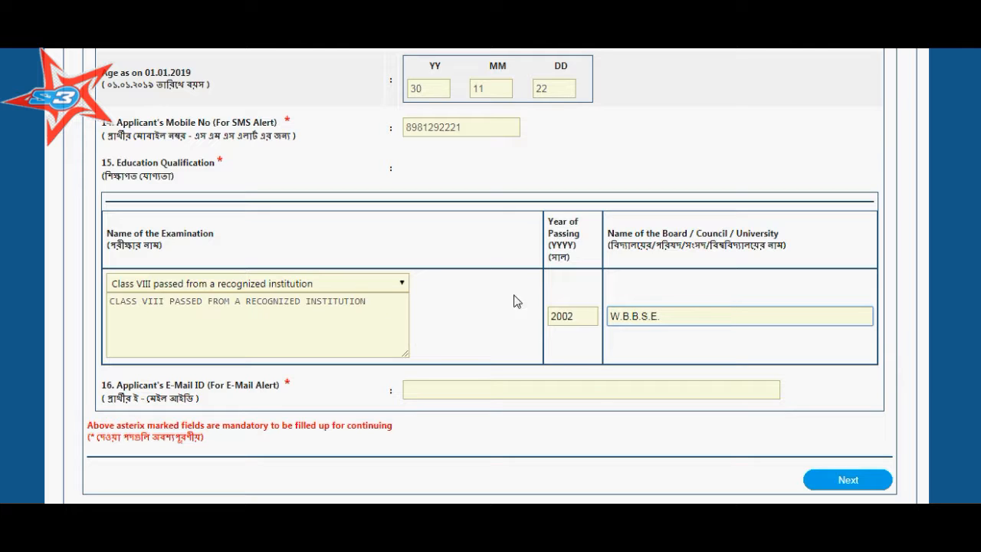
Fill the E-Mail ID field with the applicant's e-mail address
{"action": "left_click", "coordinate": [451, 390]}
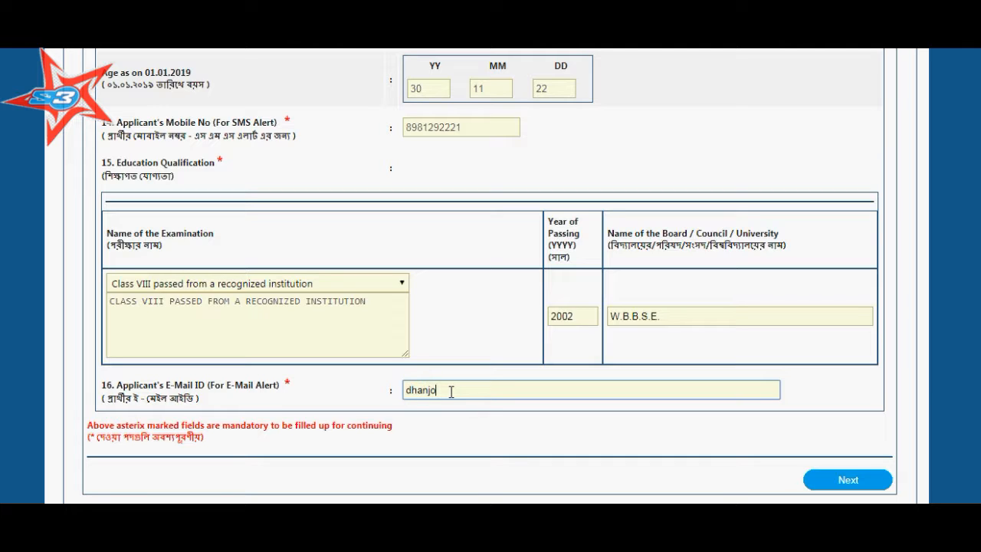
{"action": "scroll", "coordinate": [460, 383], "scroll_direction": "down", "scroll_amount": 2}
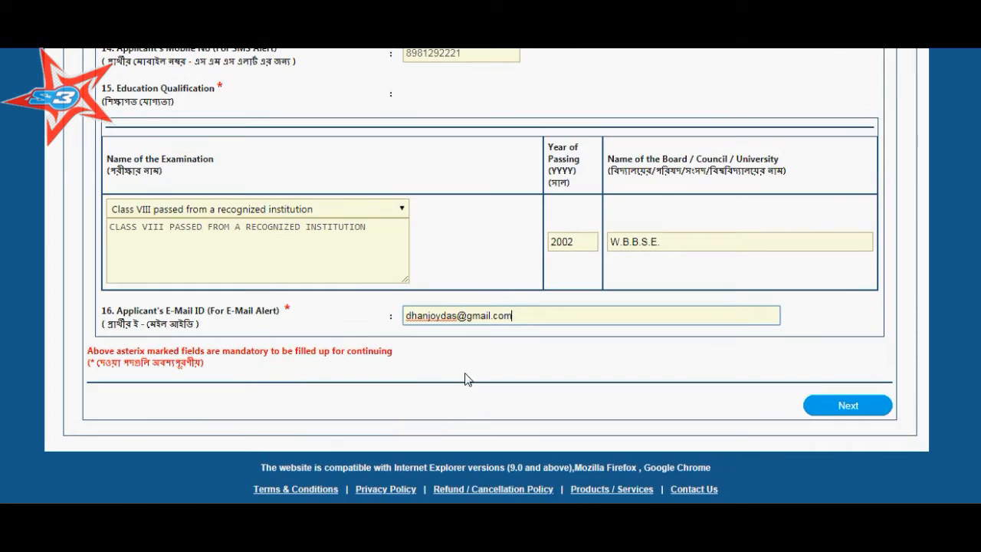
Submit the personal and qualification details with Next and confirm with Yes
{"action": "left_click", "coordinate": [855, 405]}
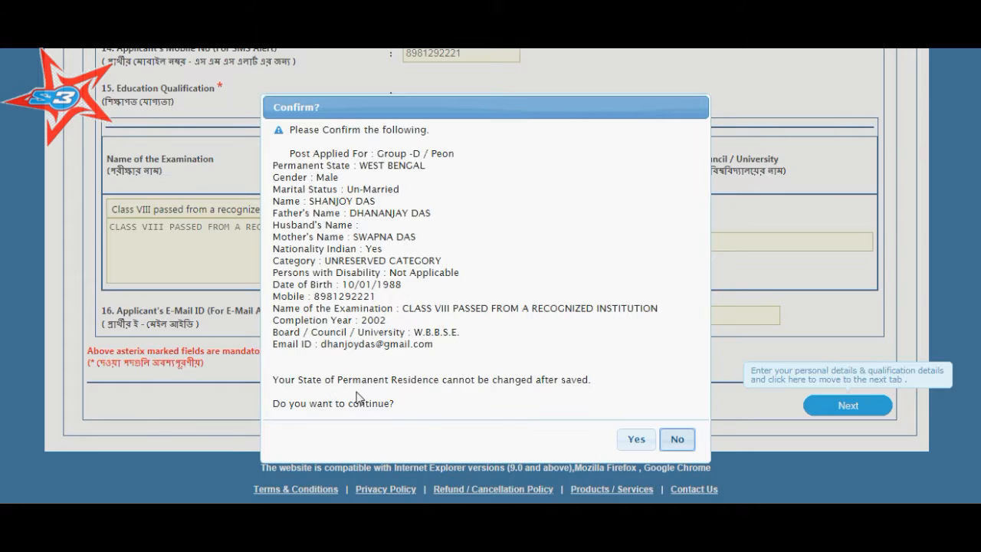
{"action": "left_click", "coordinate": [636, 440]}
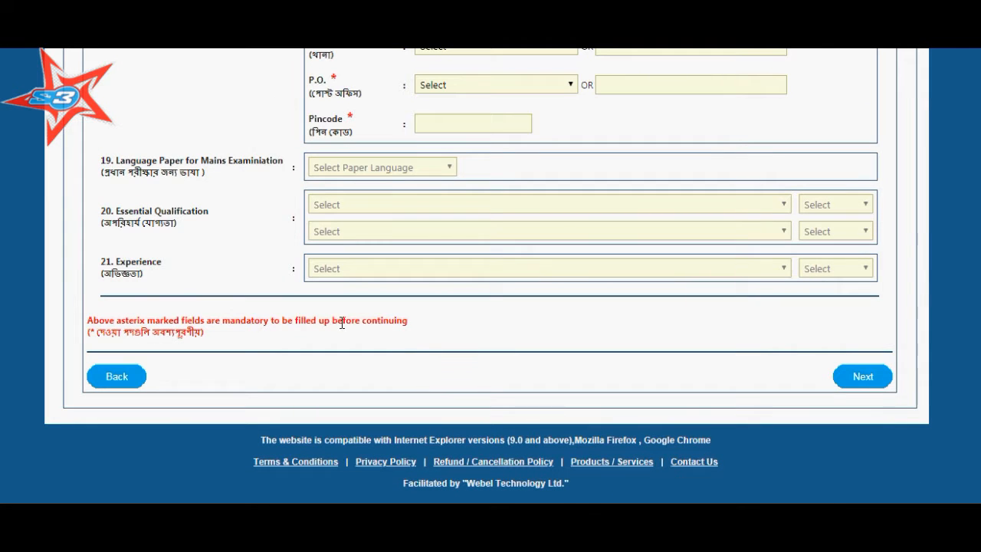
Enter the applicant's street address in the Permanent Address box
{"action": "scroll", "coordinate": [333, 318], "scroll_direction": "up", "scroll_amount": 10}
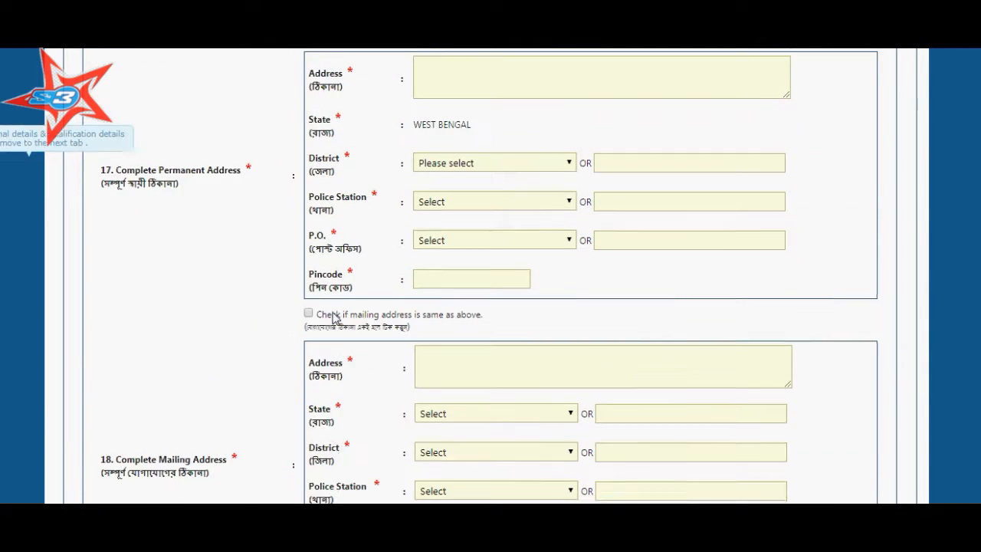
{"action": "scroll", "coordinate": [333, 317], "scroll_direction": "up", "scroll_amount": 2}
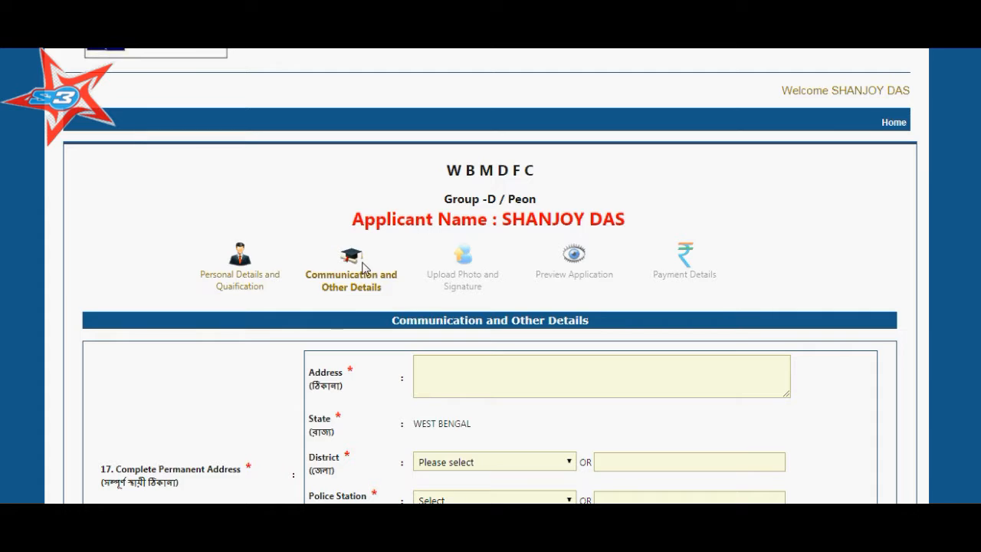
{"action": "scroll", "coordinate": [329, 368], "scroll_direction": "down", "scroll_amount": 3}
{"action": "left_click", "coordinate": [454, 144]}
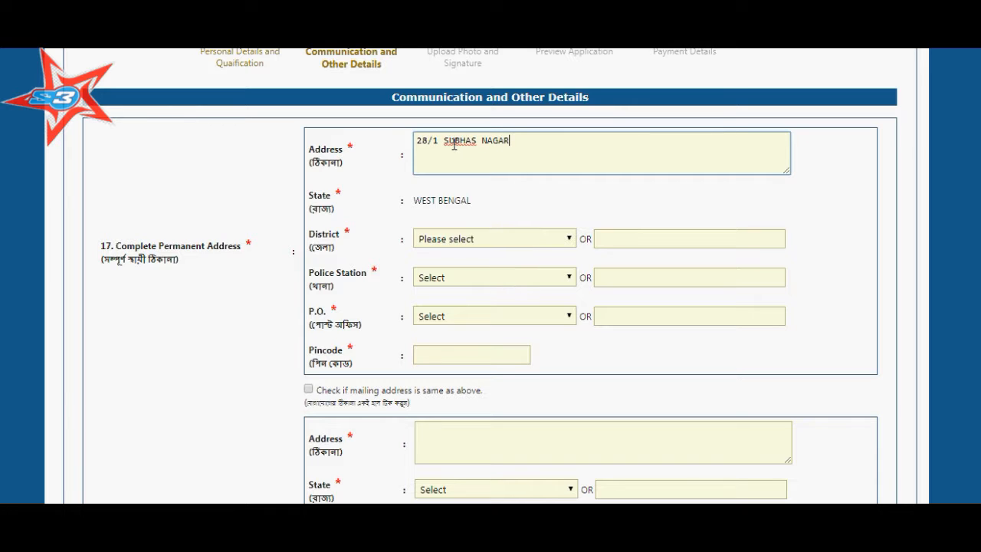
Choose district Kolkata, police station Jadavpur and post office NAKTALA | 700047
{"action": "left_click", "coordinate": [474, 241]}
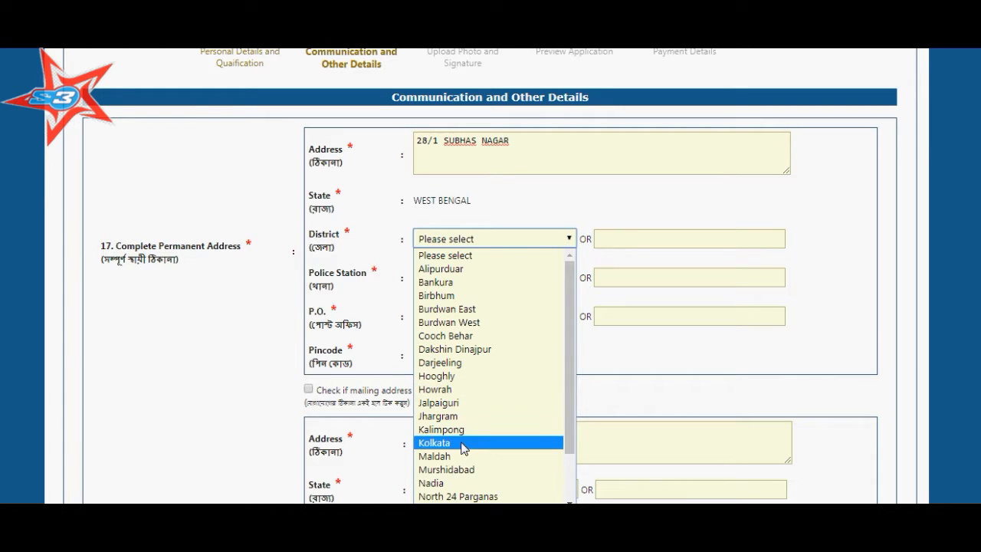
{"action": "key", "text": "Return"}
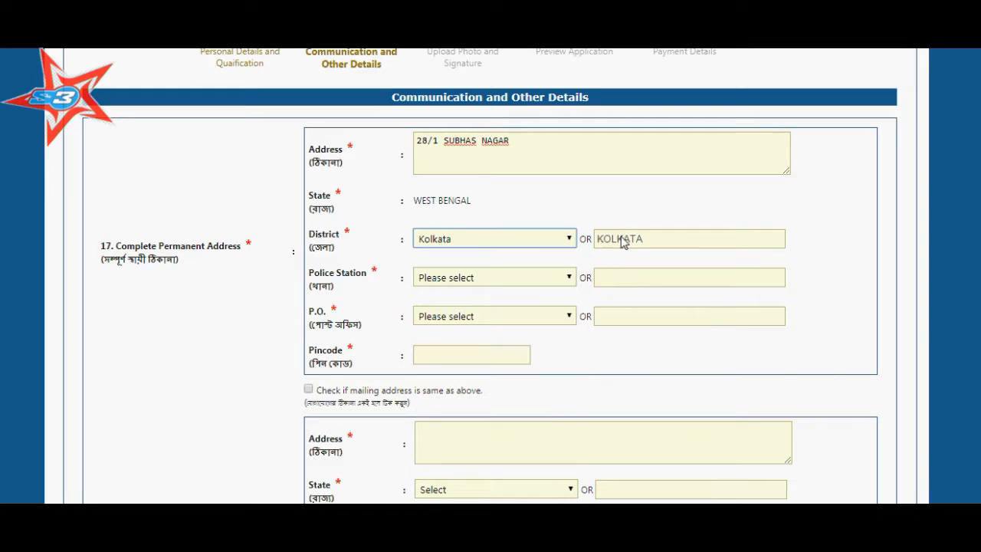
{"action": "left_click", "coordinate": [492, 278]}
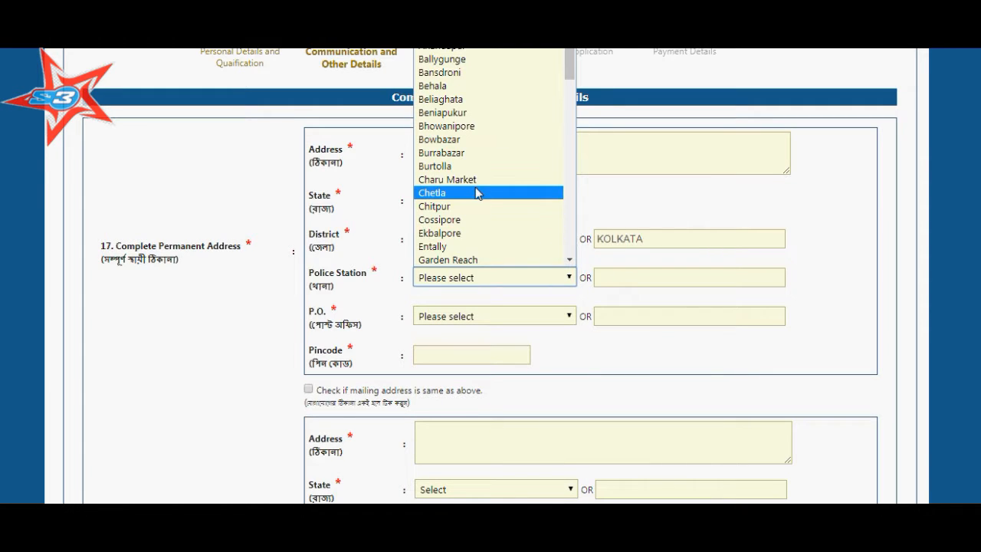
{"action": "key", "text": "j"}
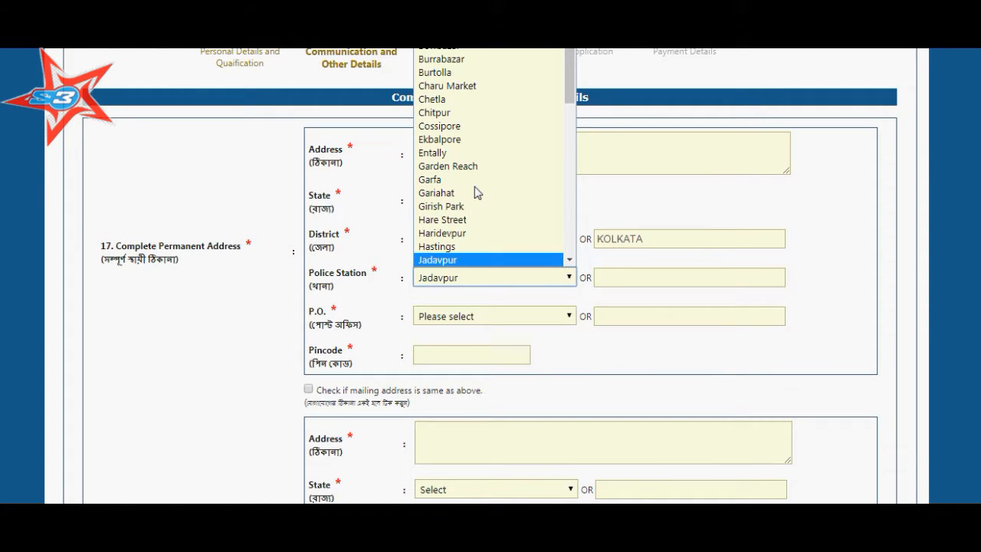
{"action": "left_click", "coordinate": [464, 260]}
{"action": "left_click", "coordinate": [483, 316]}
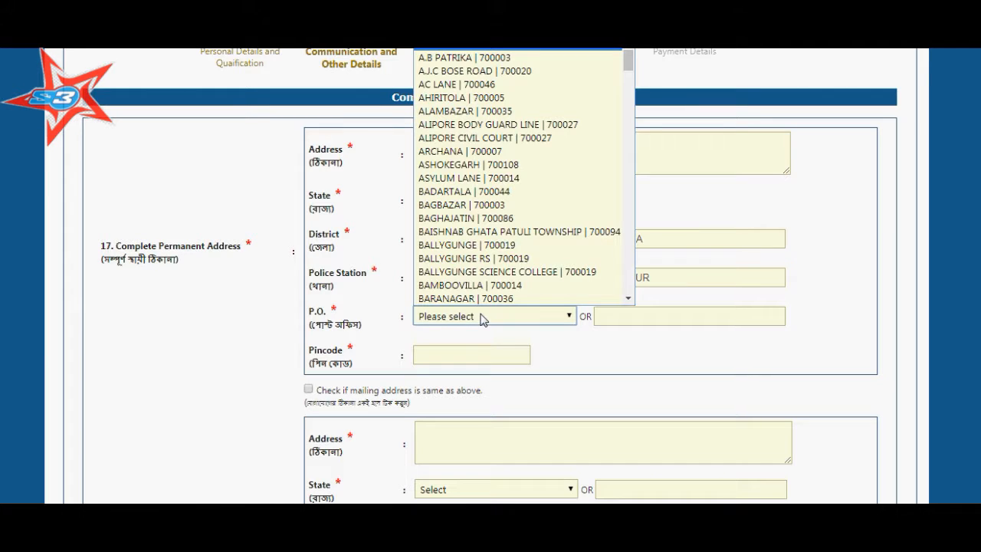
{"action": "key", "text": "n"}
{"action": "key", "text": "n"}
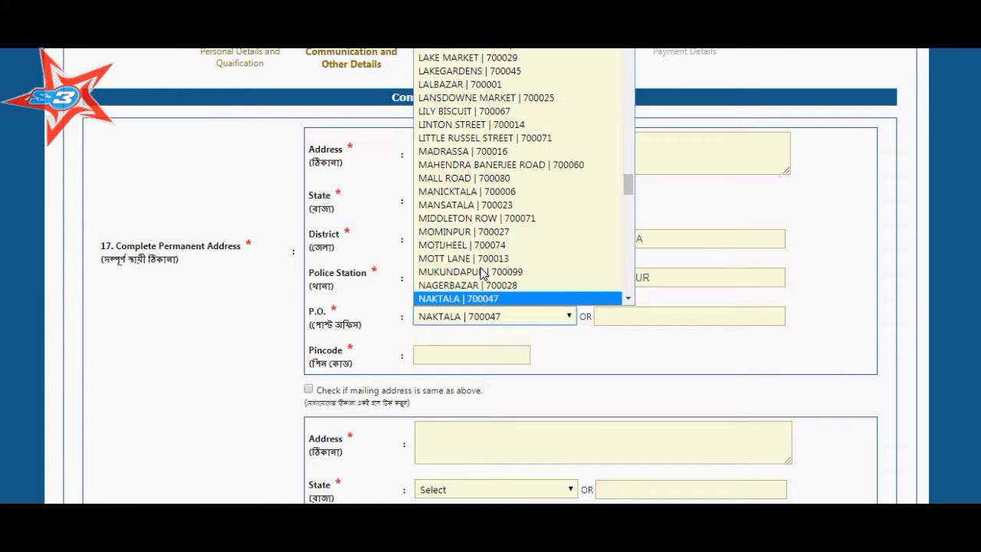
{"action": "left_click", "coordinate": [494, 299]}
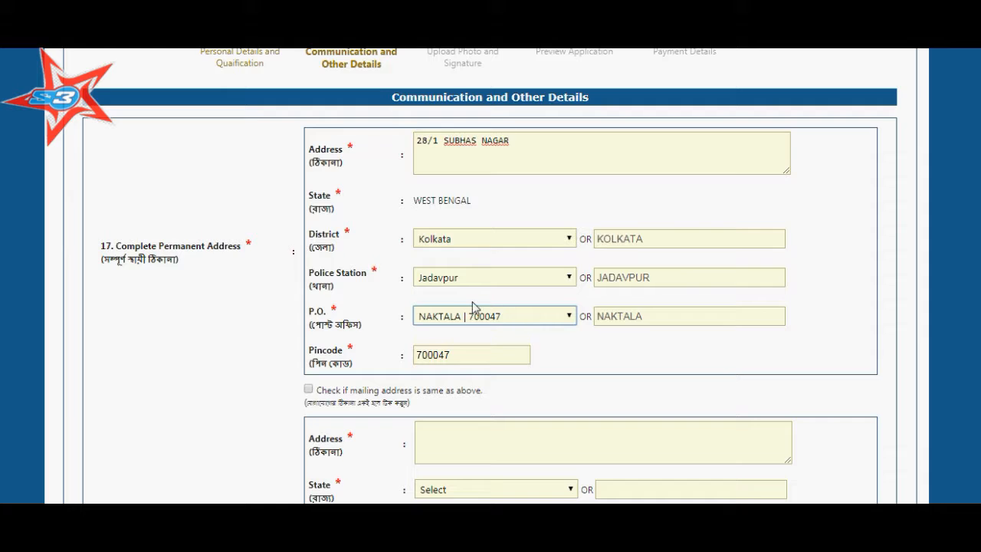
{"action": "scroll", "coordinate": [460, 302], "scroll_direction": "down", "scroll_amount": 2}
Mark the mailing address as same as permanent and submit the address details
{"action": "left_click", "coordinate": [309, 241]}
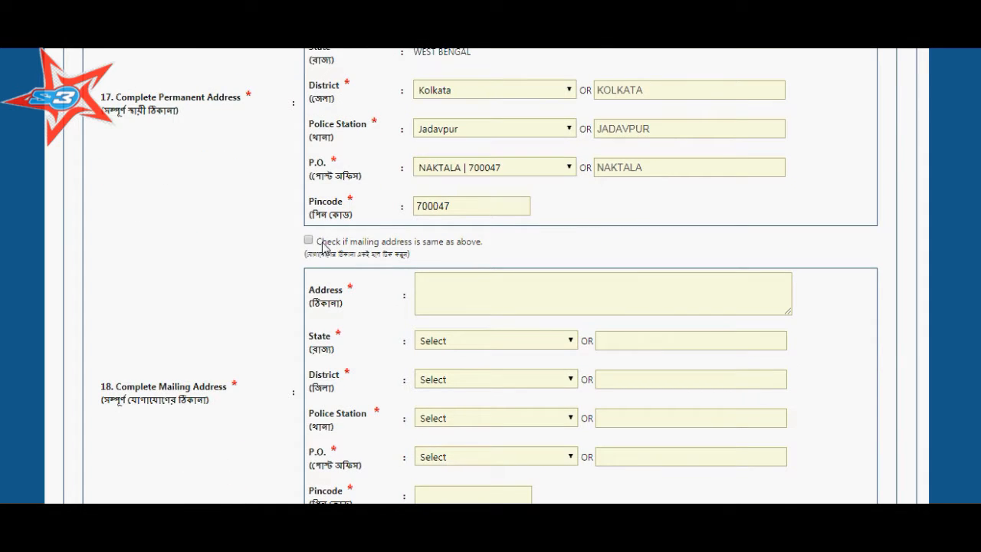
{"action": "scroll", "coordinate": [257, 302], "scroll_direction": "down", "scroll_amount": 2}
{"action": "scroll", "coordinate": [258, 303], "scroll_direction": "down", "scroll_amount": 2}
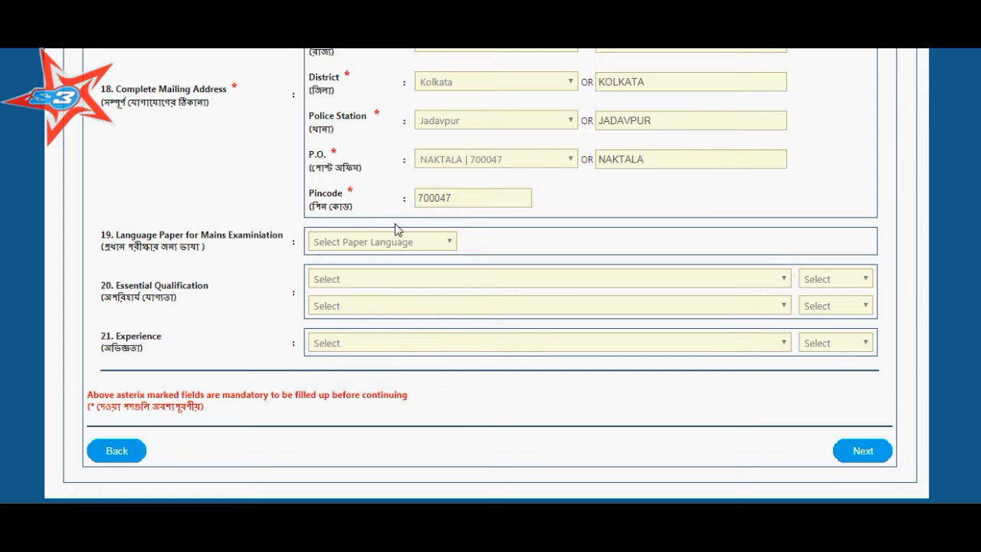
{"action": "scroll", "coordinate": [206, 286], "scroll_direction": "down", "scroll_amount": 1}
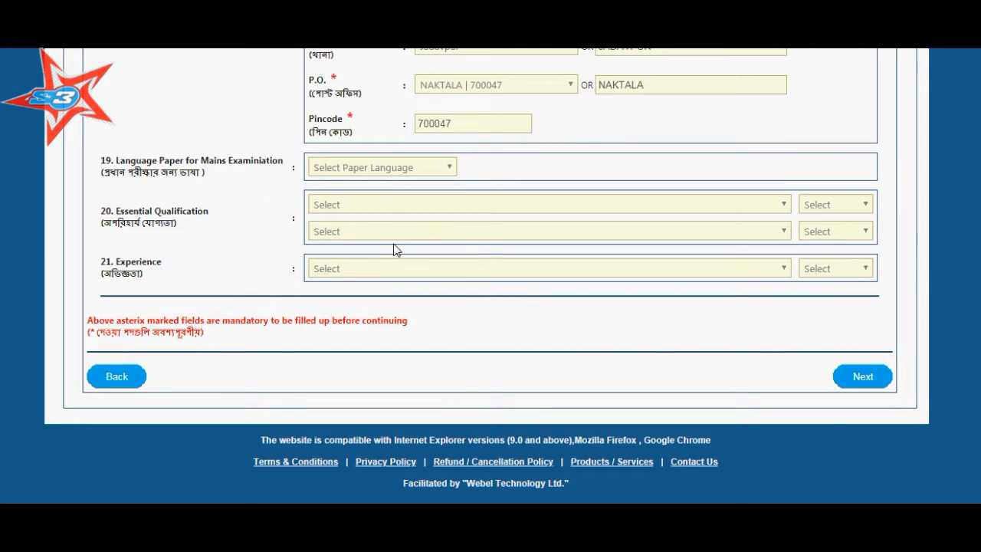
{"action": "scroll", "coordinate": [391, 246], "scroll_direction": "up", "scroll_amount": 2}
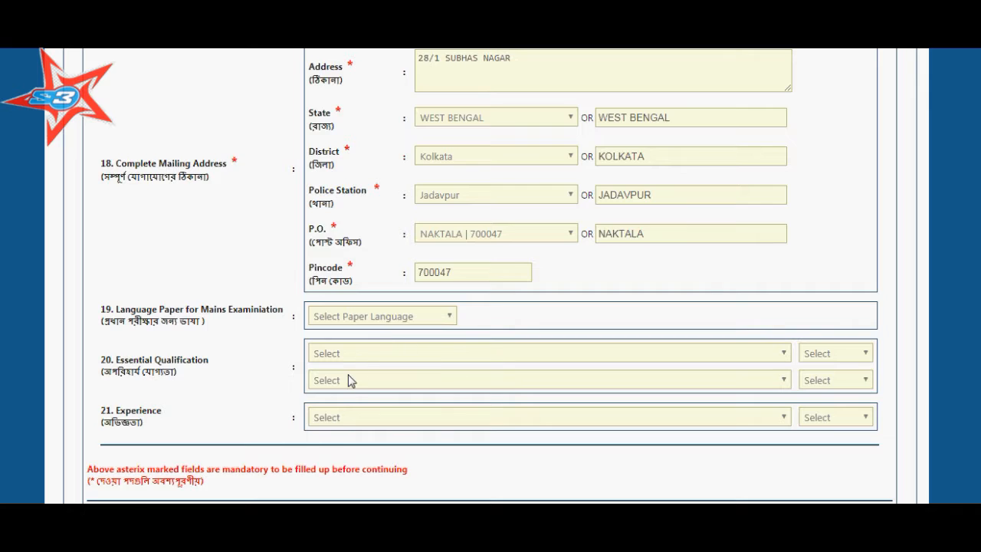
{"action": "scroll", "coordinate": [346, 378], "scroll_direction": "down", "scroll_amount": 1}
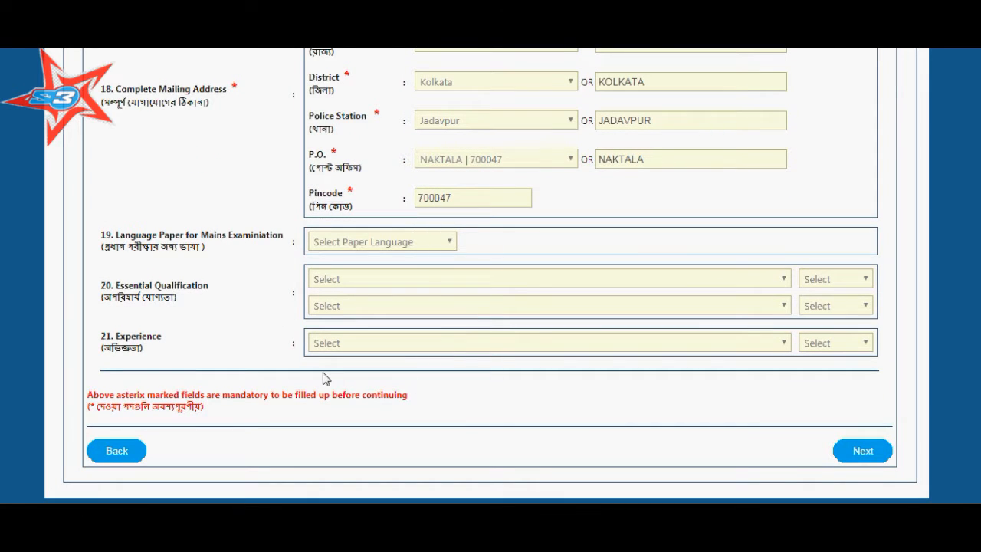
{"action": "scroll", "coordinate": [733, 432], "scroll_direction": "down", "scroll_amount": 1}
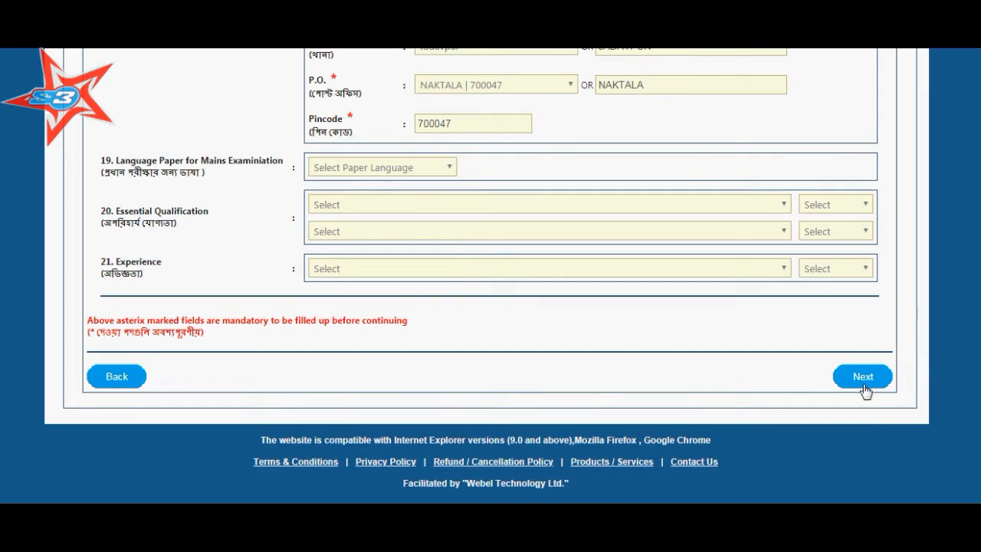
{"action": "left_click", "coordinate": [860, 381]}
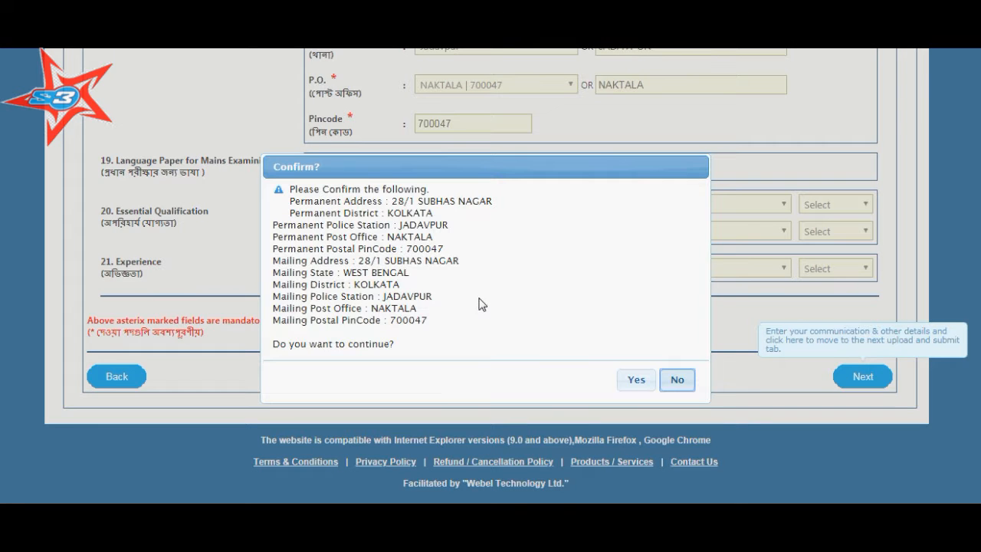
Approve the addresses with Yes and bring up the photo-and-signature section
{"action": "left_click", "coordinate": [637, 380]}
{"action": "scroll", "coordinate": [399, 256], "scroll_direction": "up", "scroll_amount": 4}
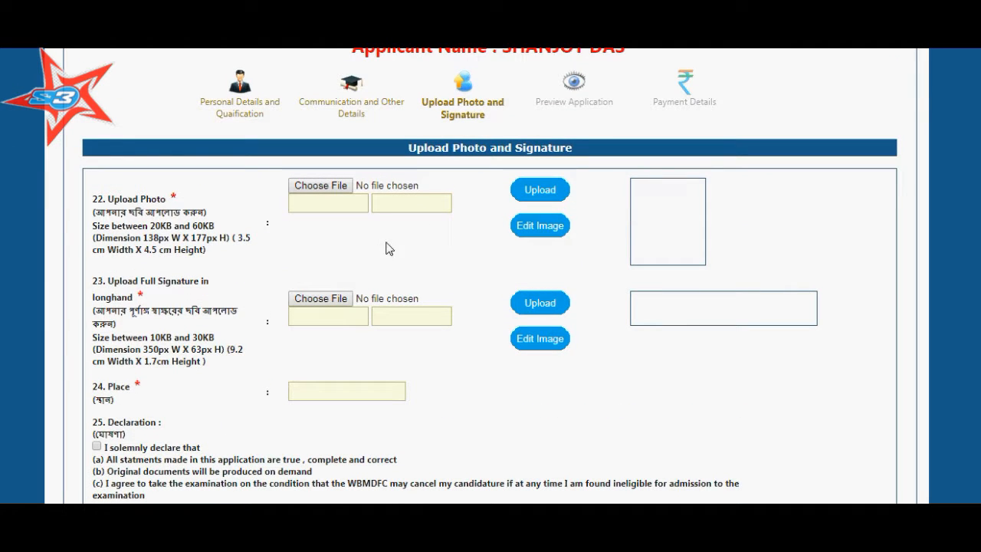
{"action": "scroll", "coordinate": [337, 313], "scroll_direction": "down", "scroll_amount": 1}
Enter KOLKATA in the Place field on the Upload Photo and Signature page
{"action": "left_click", "coordinate": [338, 318]}
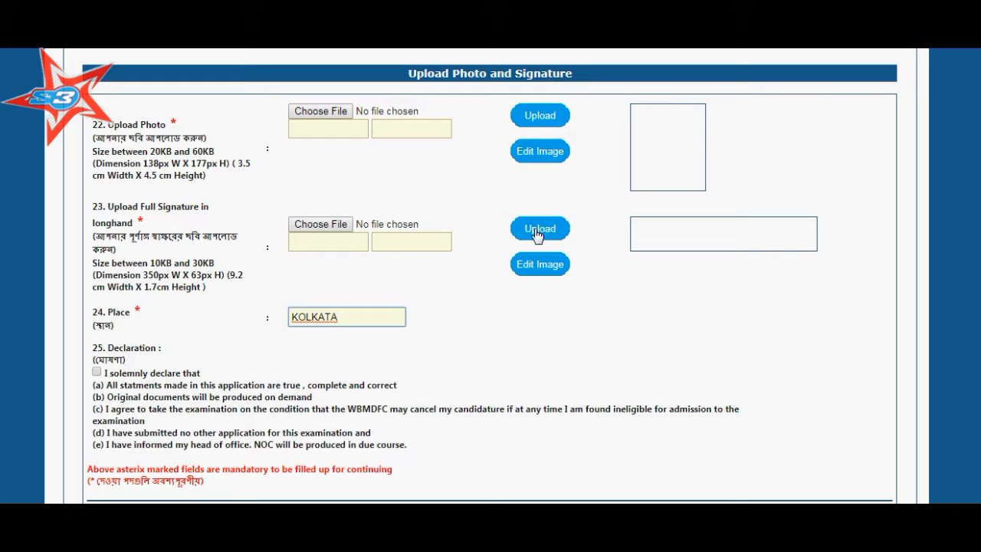
{"action": "scroll", "coordinate": [453, 295], "scroll_direction": "down", "scroll_amount": 3}
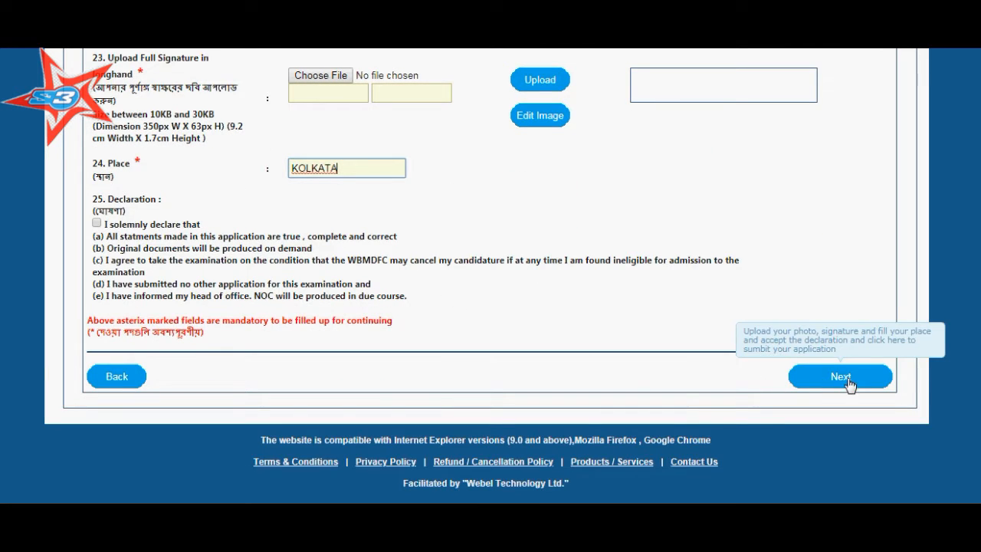
{"action": "scroll", "coordinate": [690, 376], "scroll_direction": "up", "scroll_amount": 9}
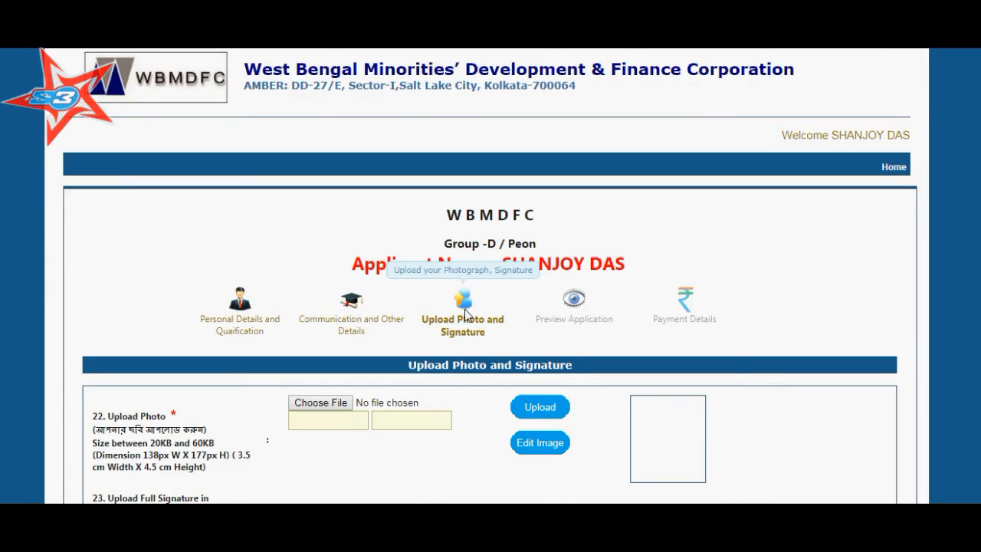